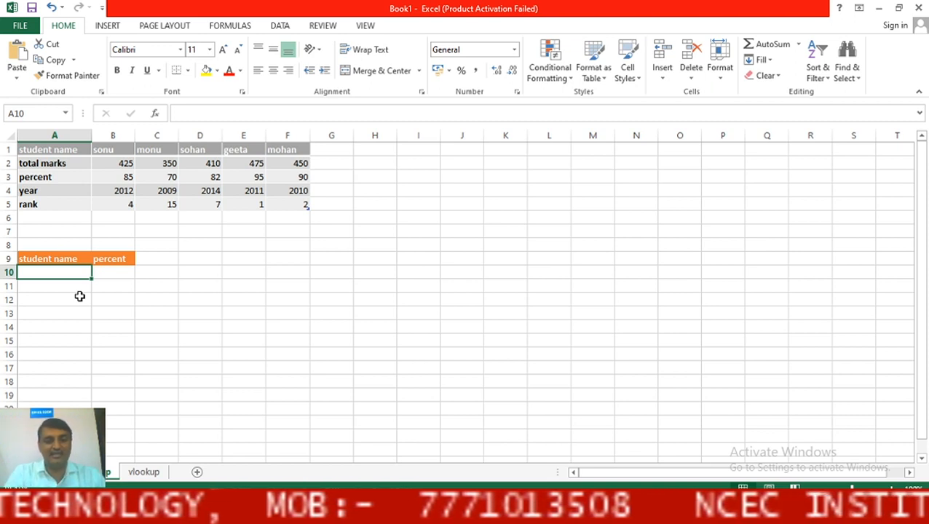
Enter the student name 'geeta' in A10 and move to B10.
text(geeta)
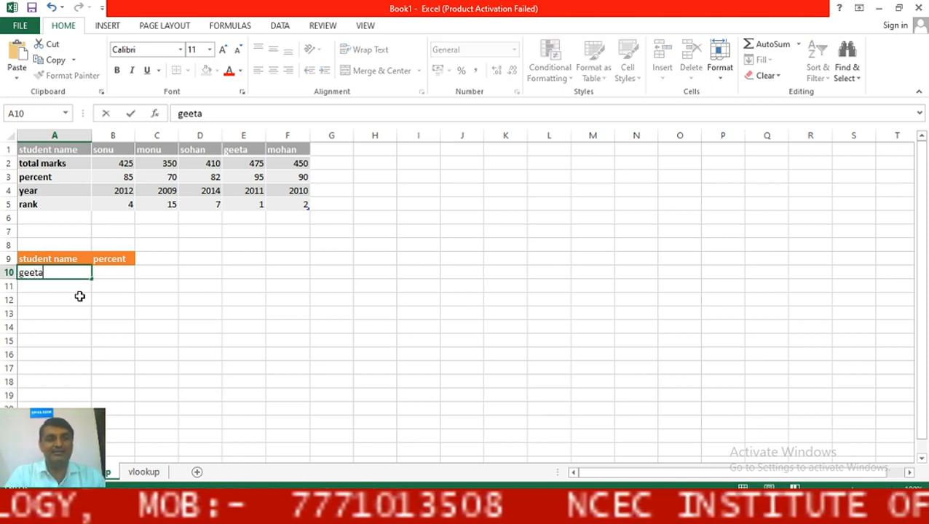
key(Tab)
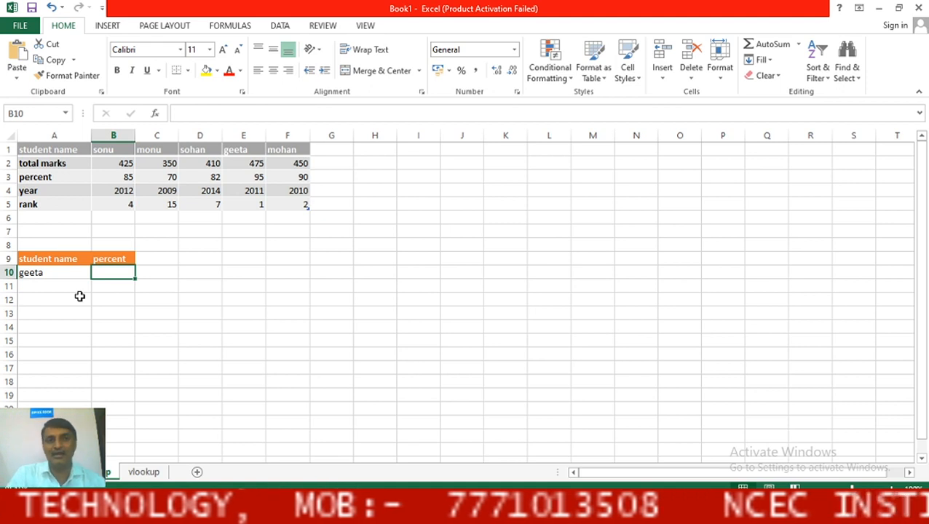
Start an HLOOKUP formula in B10 from the common functions list.
text(=)
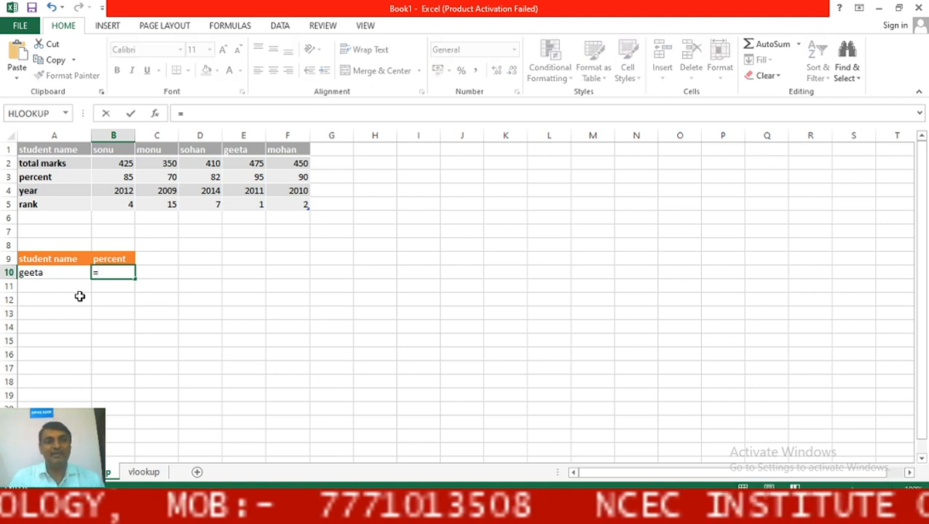
click(64, 113)
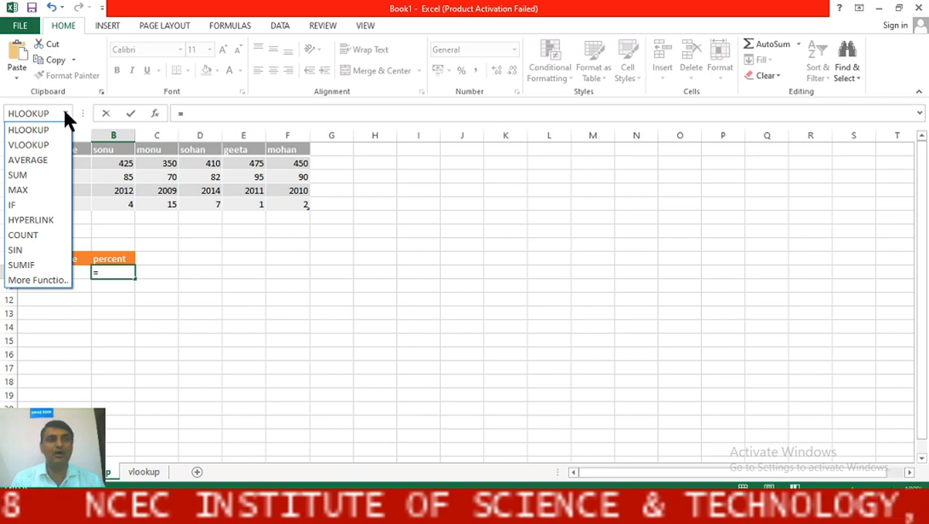
click(32, 129)
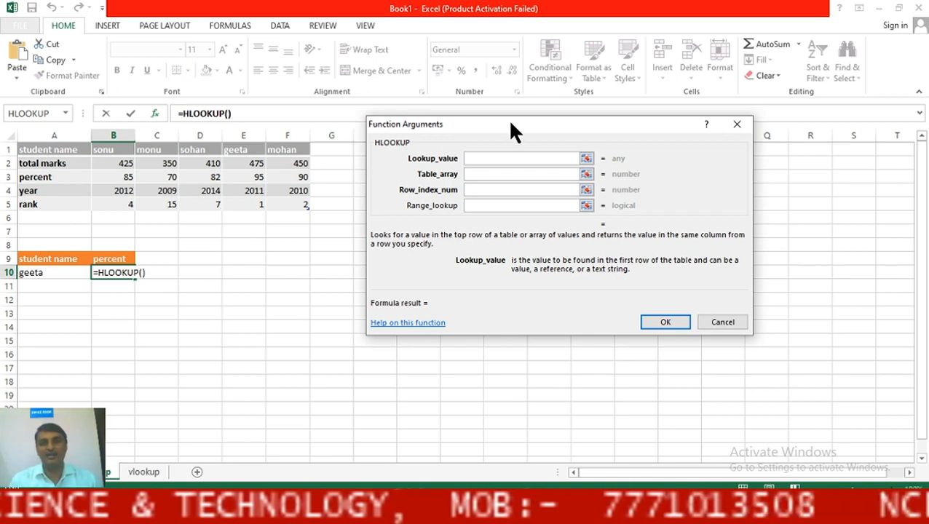
Set the HLOOKUP lookup value to A10 and the table array to a1:f5.
drag(510, 122, 486, 132)
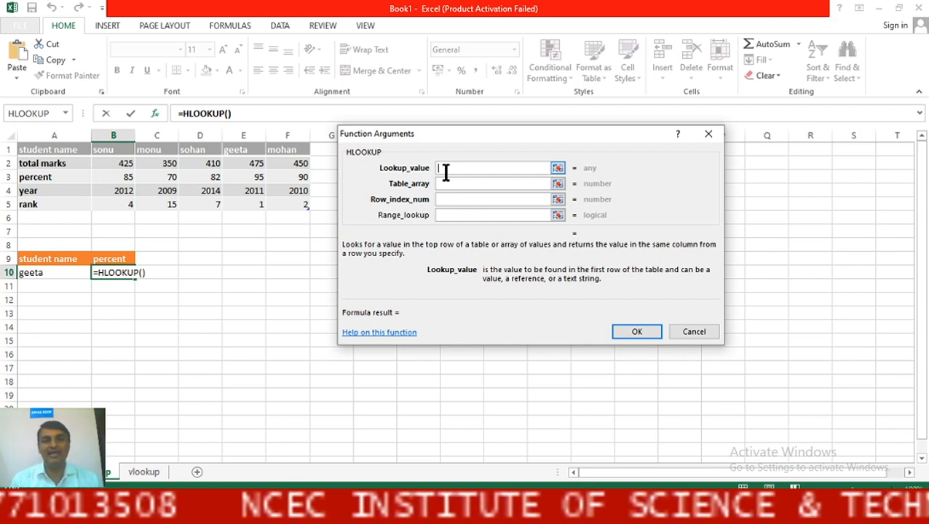
click(35, 275)
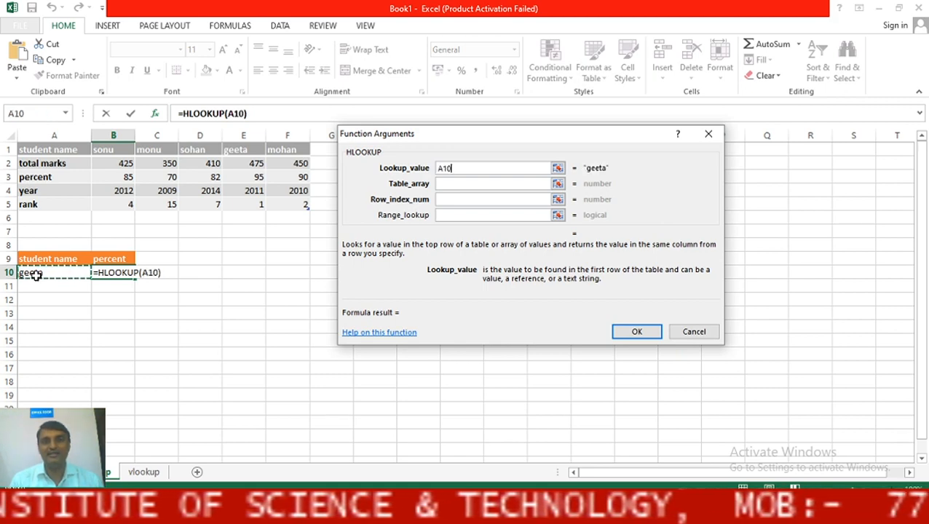
click(448, 184)
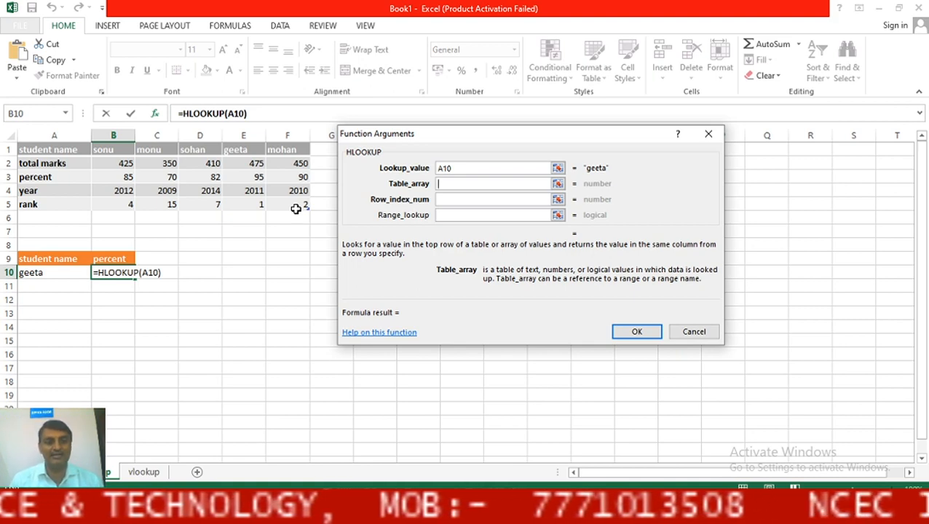
text(a1)
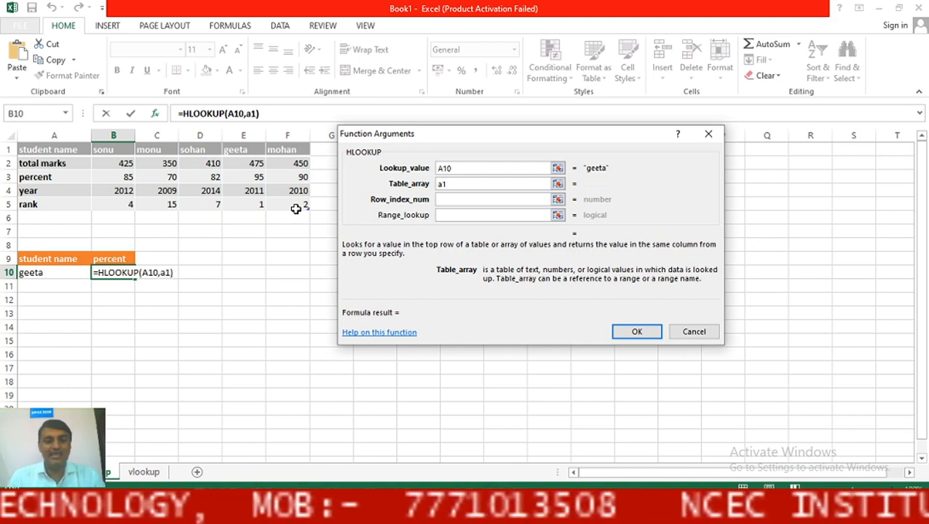
text(:)
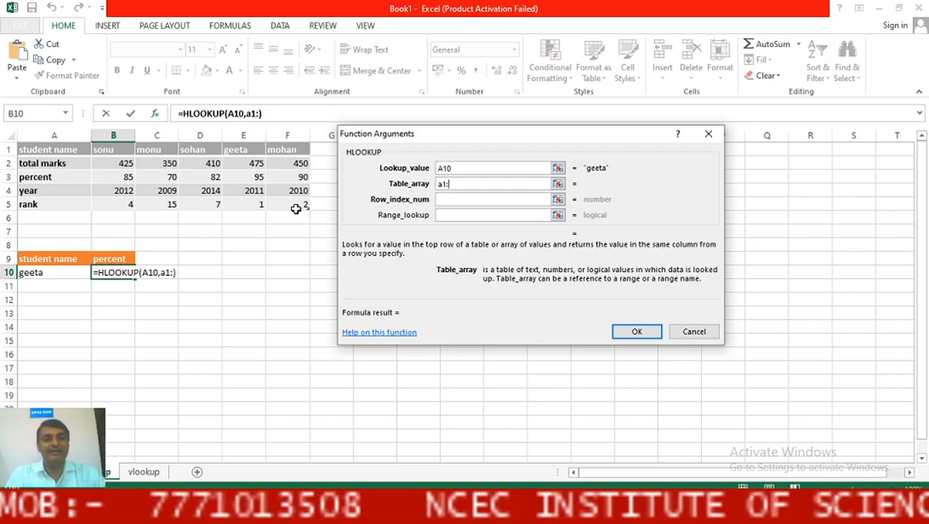
text(f5)
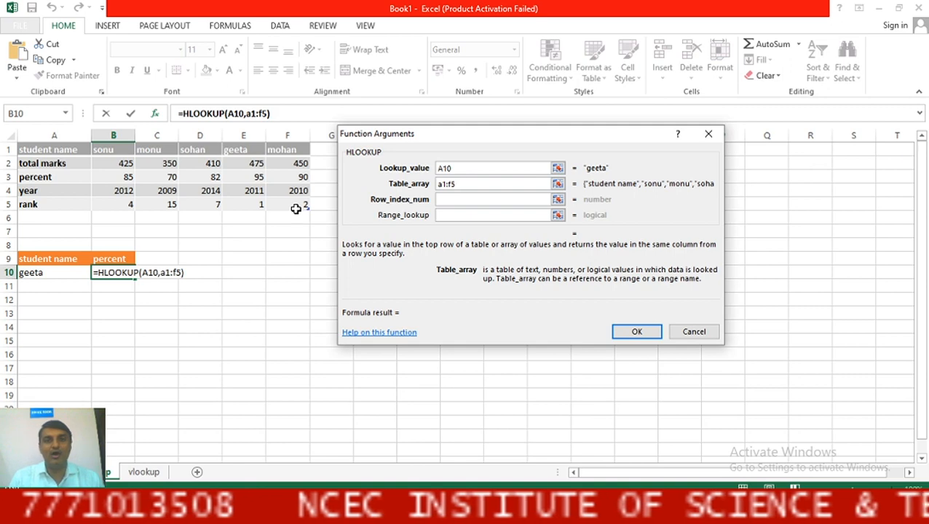
Set the HLOOKUP row index to 3 and range lookup to false.
click(453, 199)
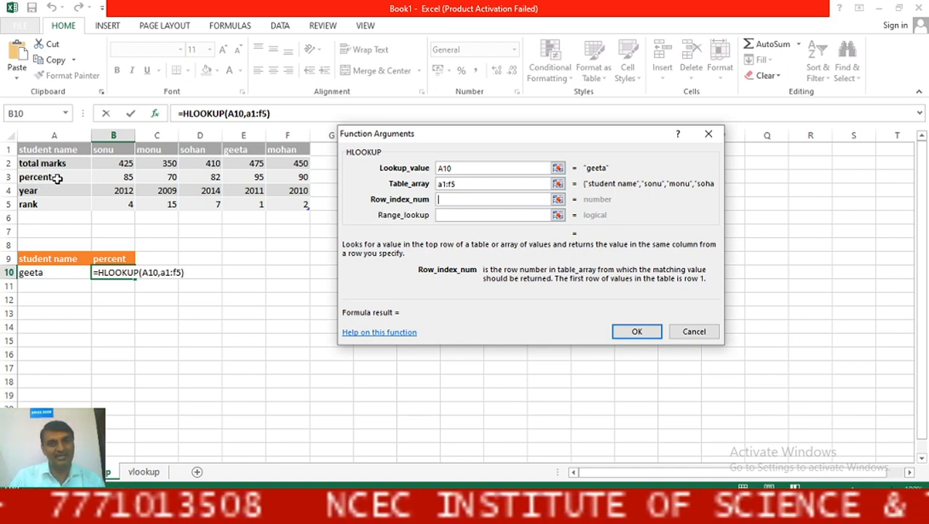
text(3)
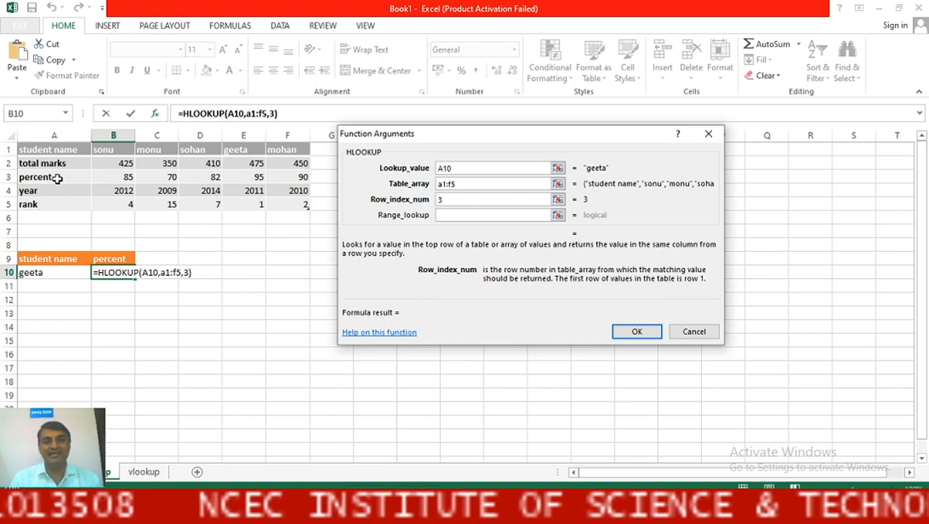
click(445, 214)
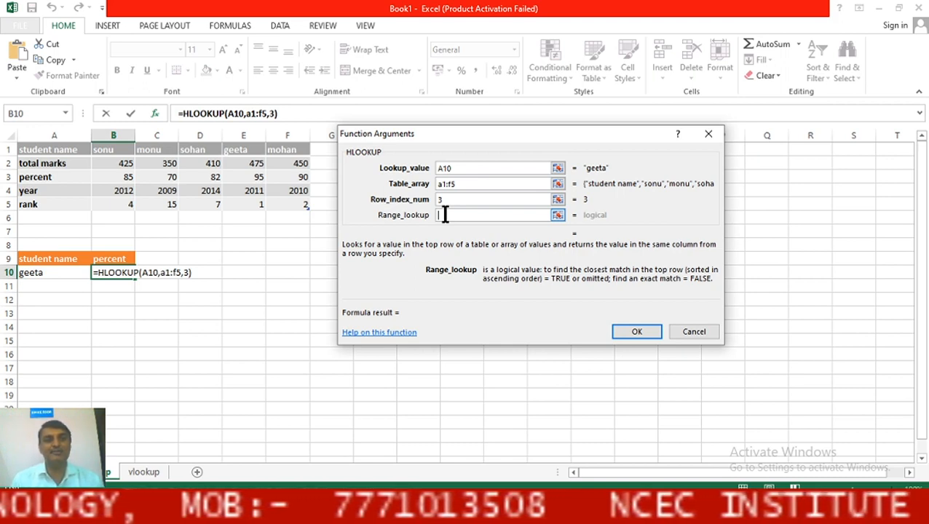
text(false)
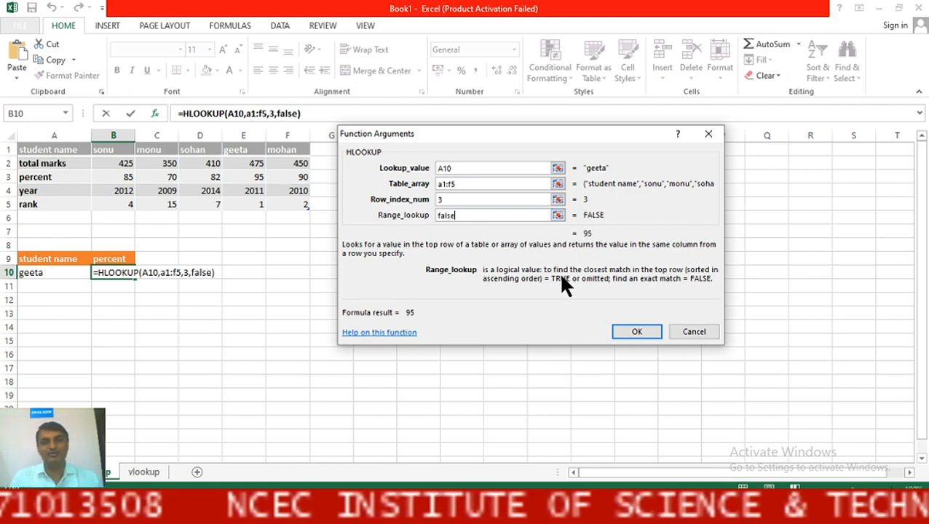
Confirm the HLOOKUP so B10 shows 95, then select B14 on the vlookup sheet.
click(631, 329)
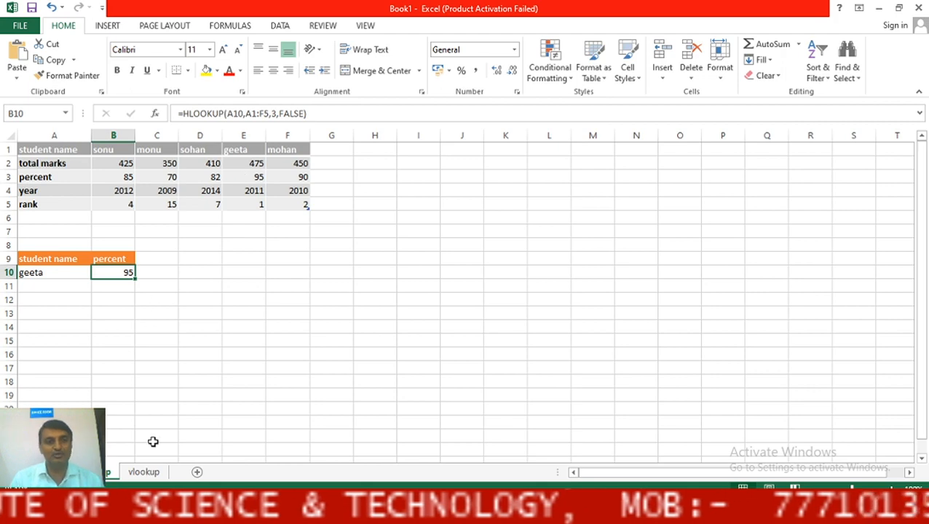
click(143, 473)
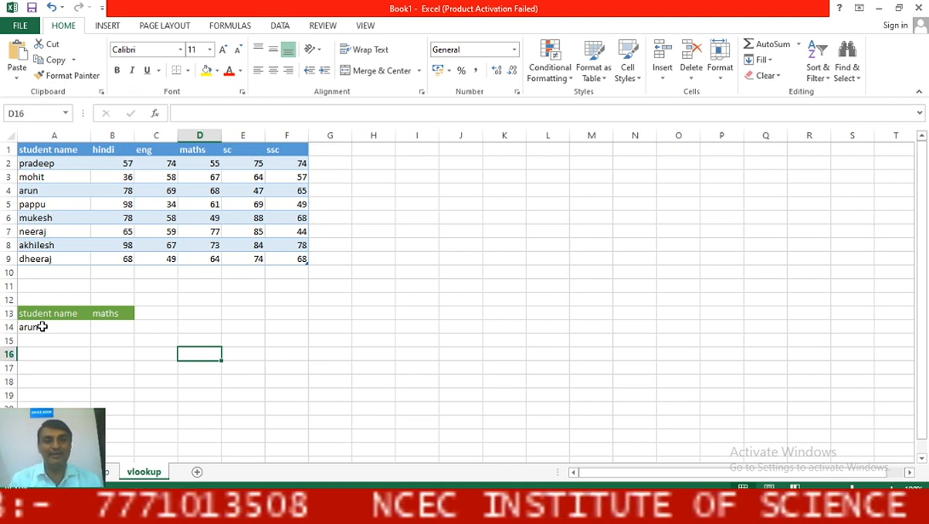
click(115, 327)
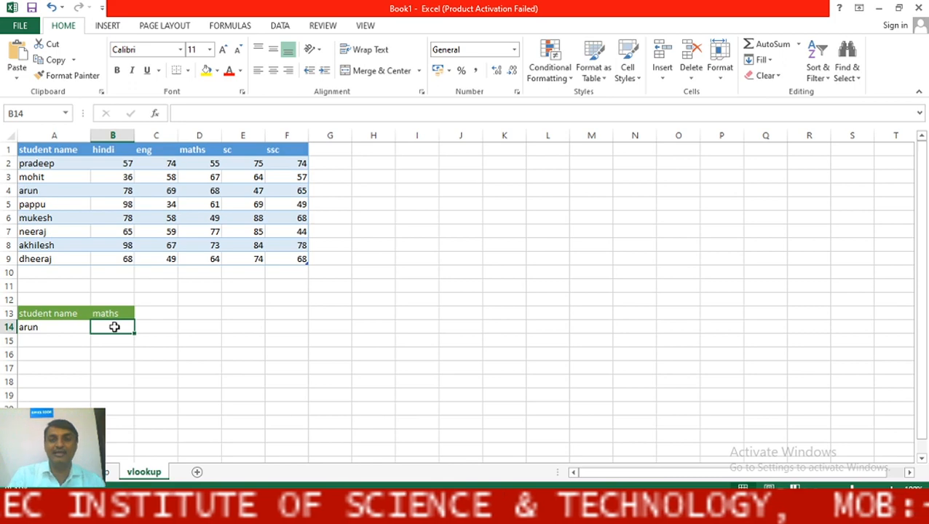
Start a VLOOKUP formula in B14 for arun's maths mark.
text(=)
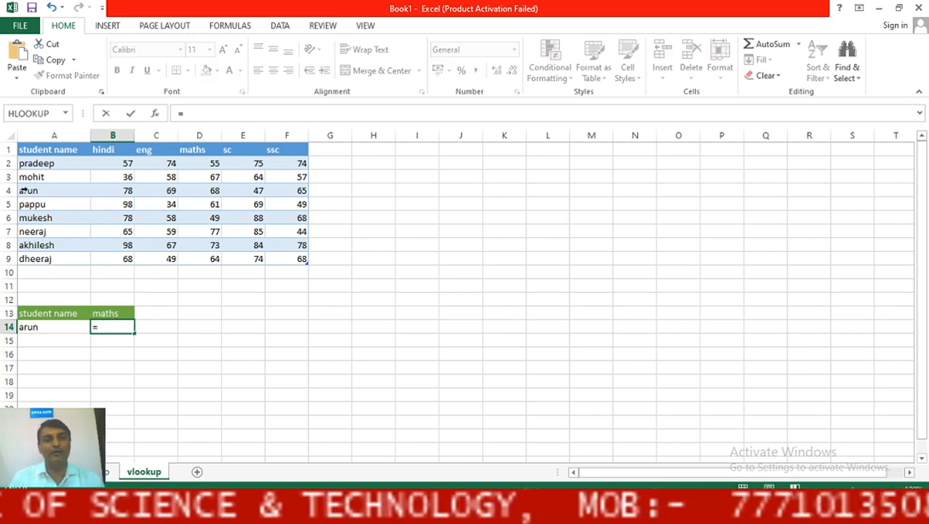
click(65, 113)
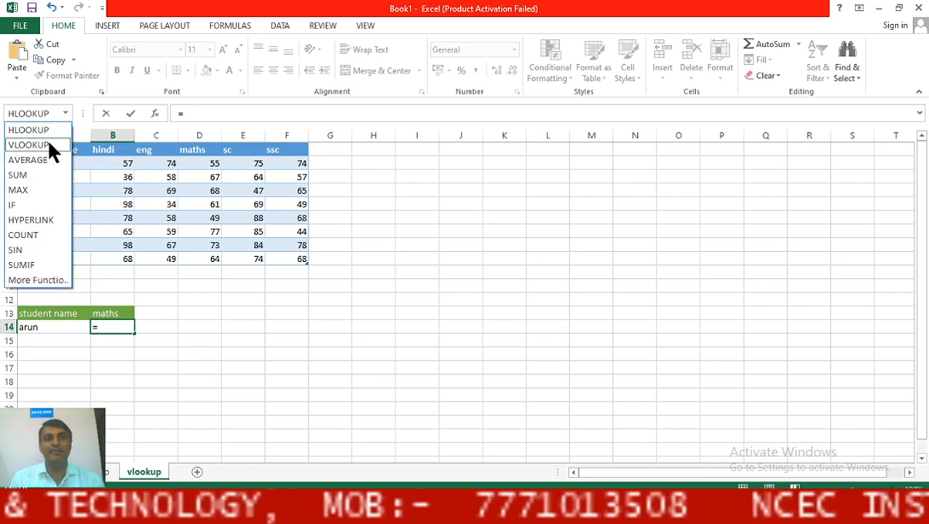
click(47, 145)
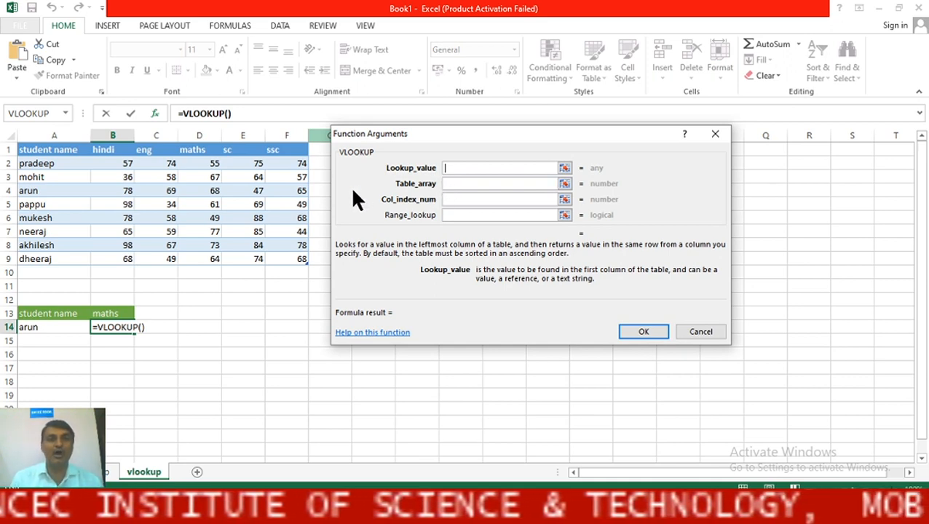
Set the VLOOKUP lookup value to A14 and the table array to a1:f9.
click(38, 328)
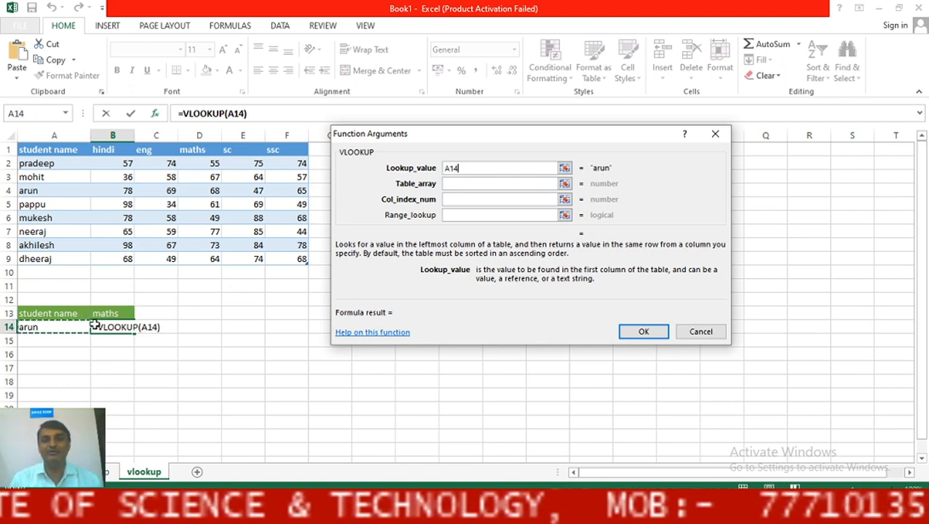
click(459, 183)
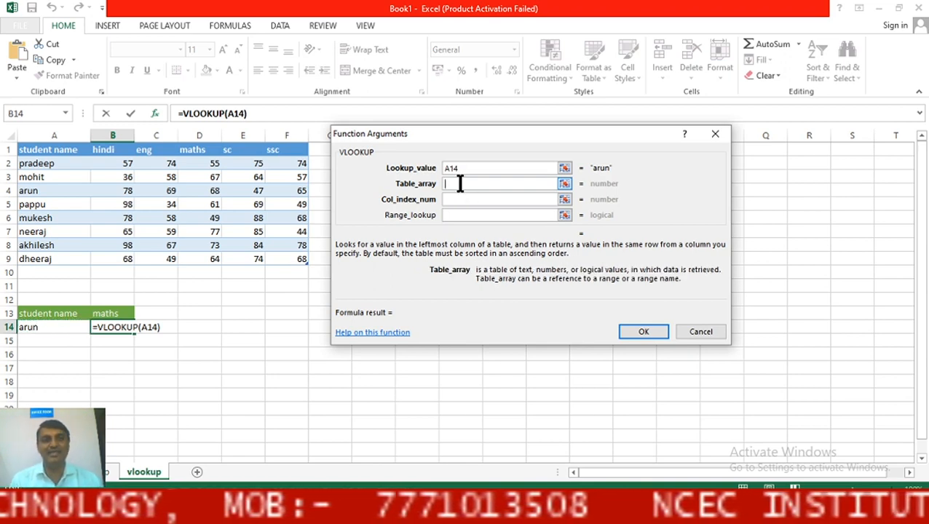
text(a1)
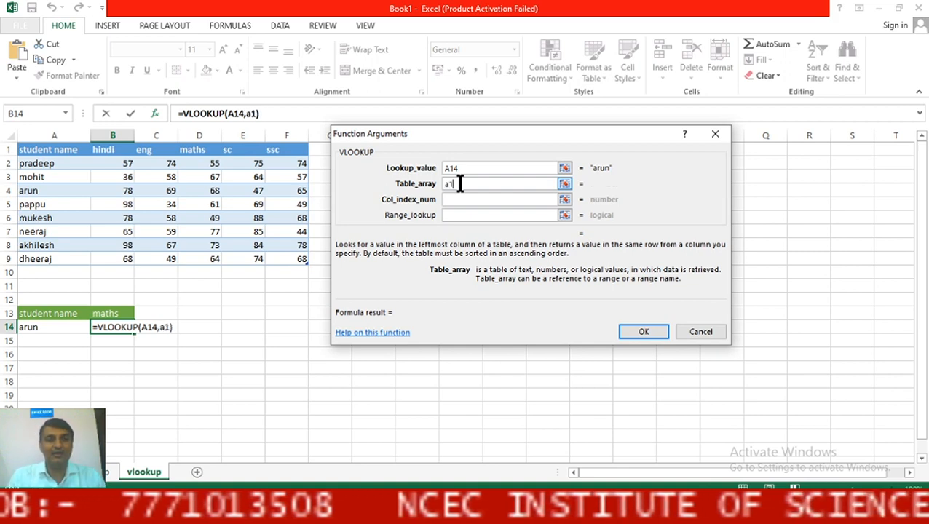
text(:)
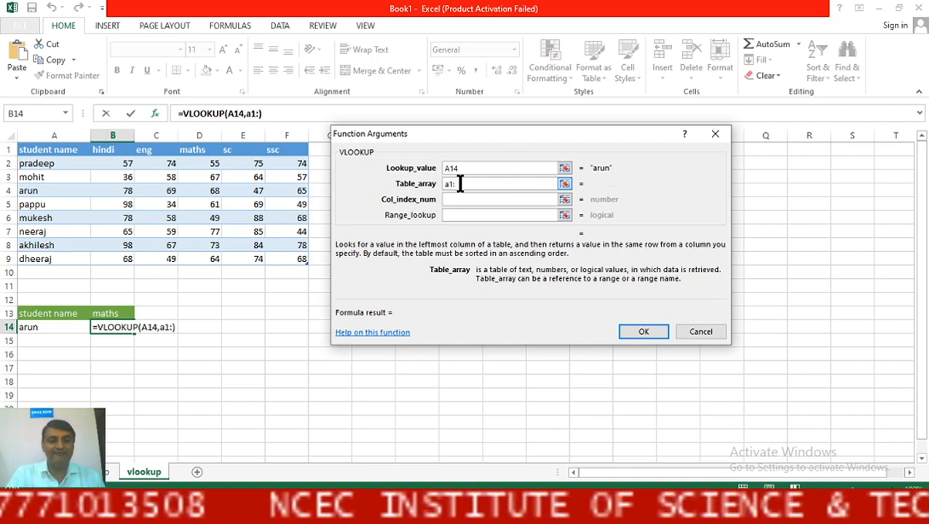
text(f9)
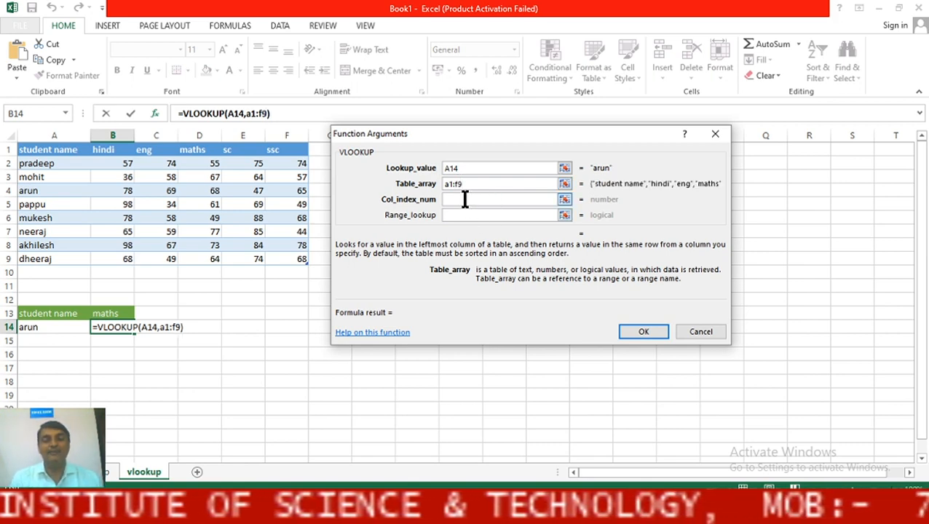
click(466, 199)
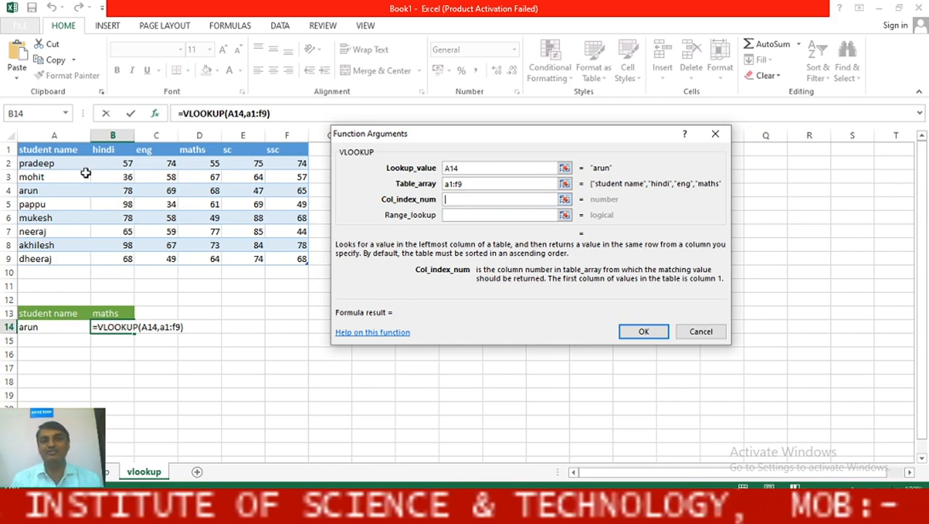
Set the VLOOKUP column index to 4, replacing an accidental header-cell reference.
click(33, 150)
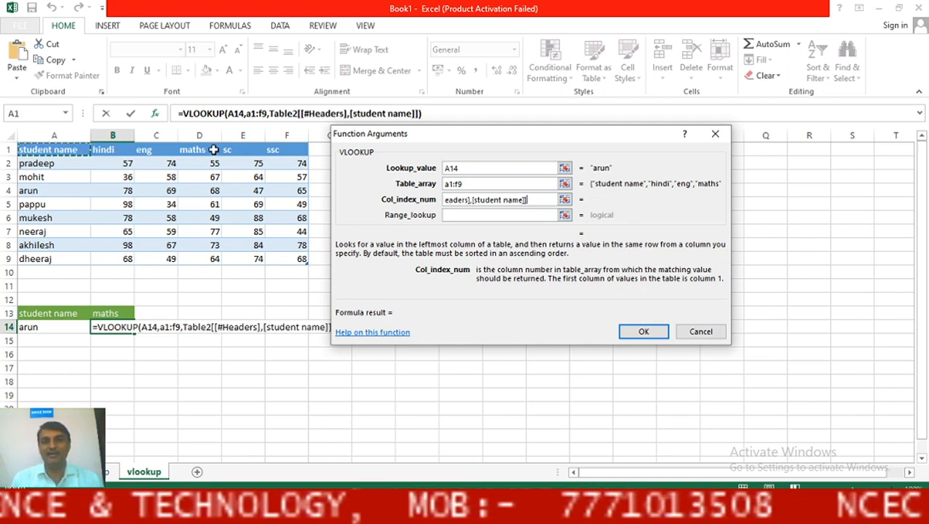
key(BackSpace)
key(BackSpace)
key(BackSpace)
key(BackSpace)
key(BackSpace)
key(BackSpace)
key(BackSpace)
key(BackSpace)
key(BackSpace)
key(BackSpace)
key(BackSpace)
key(BackSpace)
key(BackSpace)
key(BackSpace)
key(BackSpace)
key(BackSpace)
key(BackSpace)
key(BackSpace)
key(BackSpace)
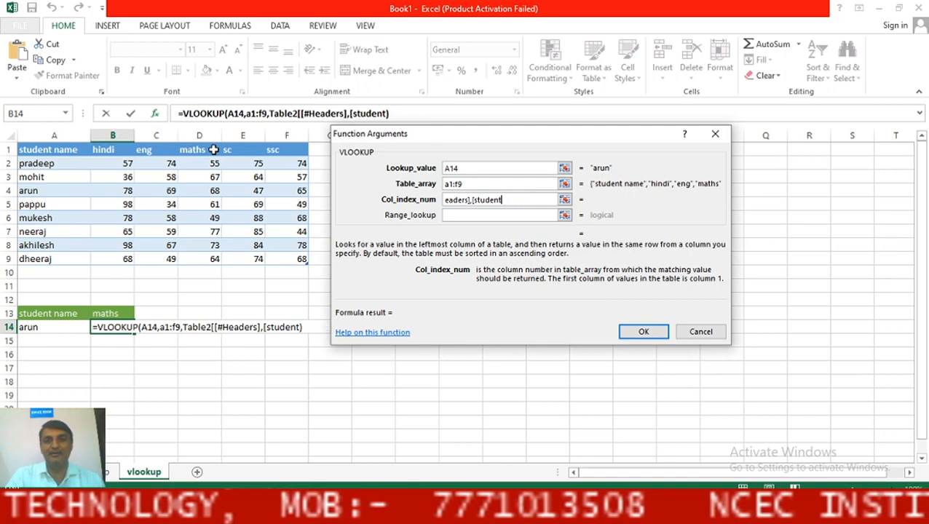
key(BackSpace)
key(BackSpace)
key(BackSpace)
key(BackSpace)
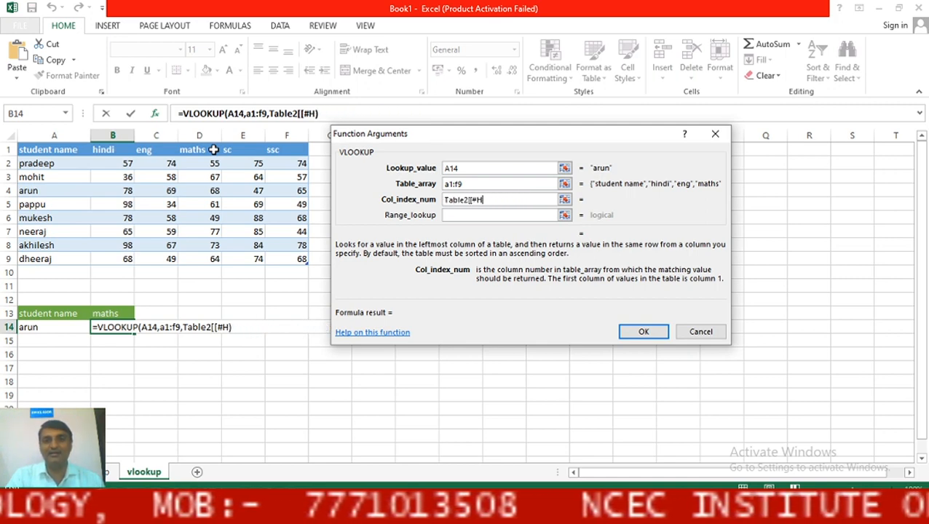
key(BackSpace)
key(BackSpace)
key(BackSpace)
key(BackSpace)
key(BackSpace)
key(BackSpace)
key(BackSpace)
key(BackSpace)
key(BackSpace)
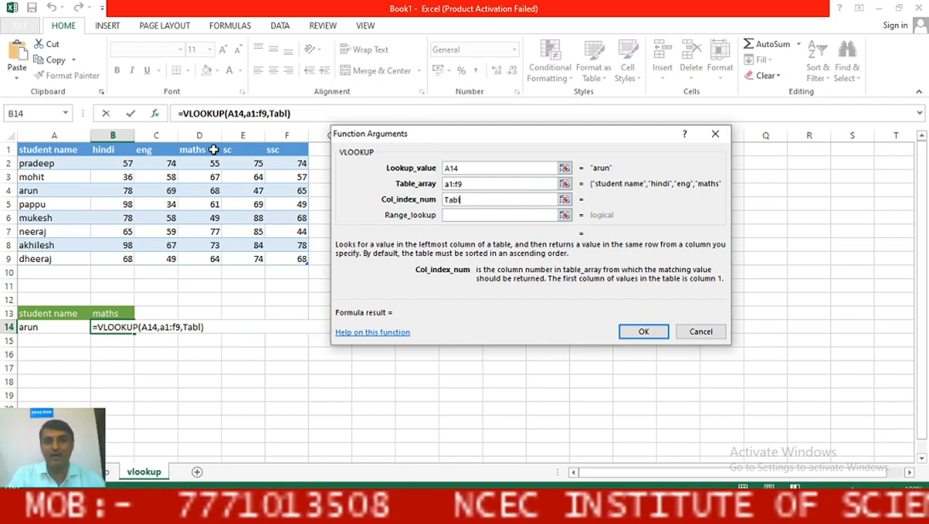
key(BackSpace)
text(4)
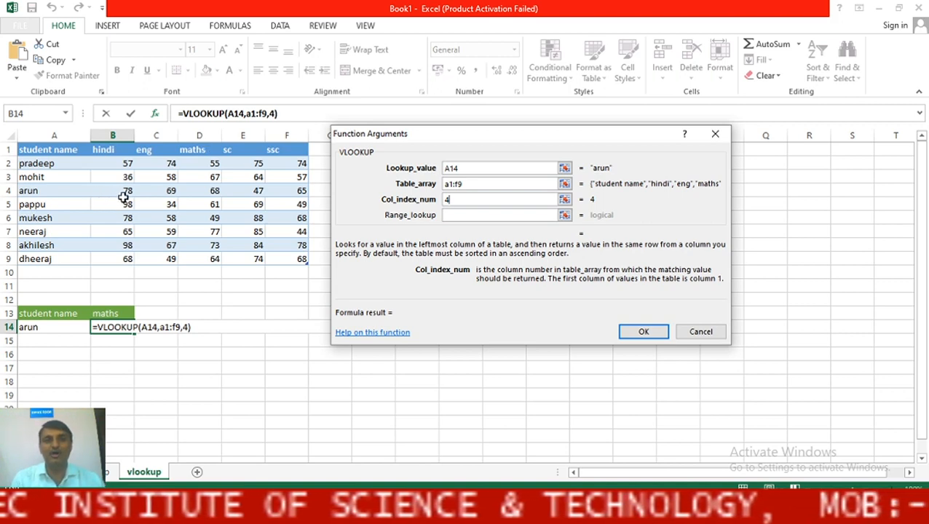
Set range lookup to false and confirm, so B14 shows arun's maths mark 68.
click(458, 215)
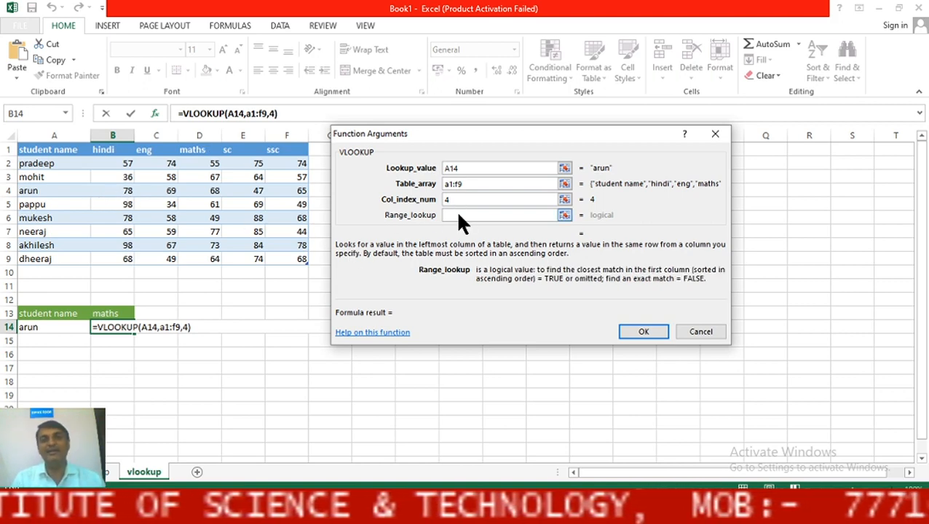
text(f)
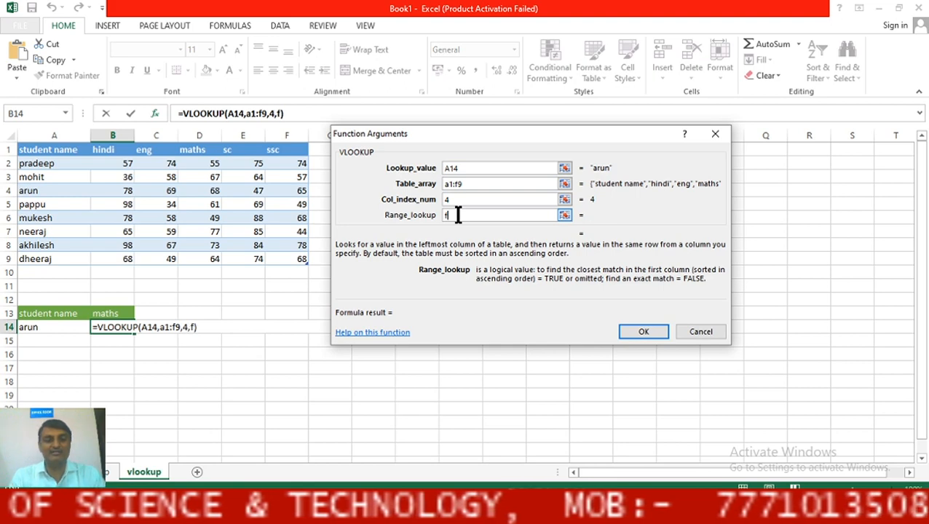
text(lase)
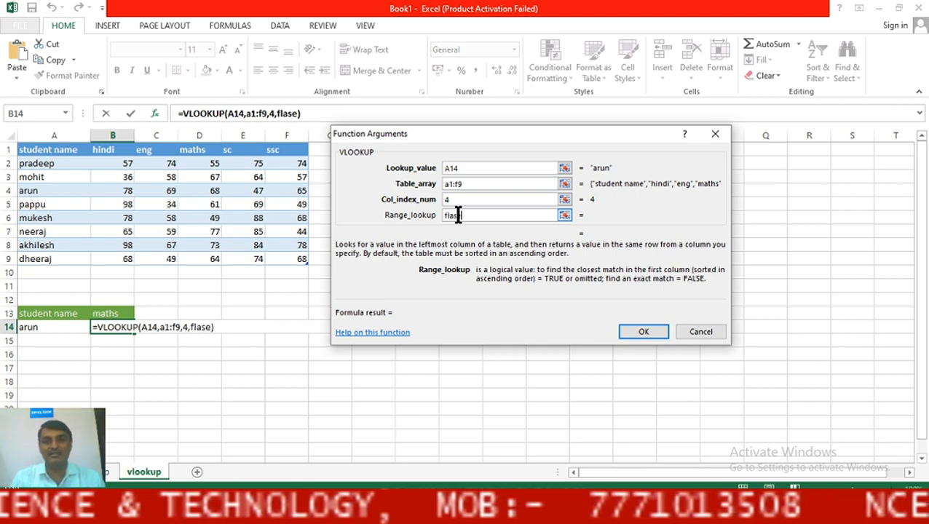
key(BackSpace)
key(BackSpace)
key(BackSpace)
key(BackSpace)
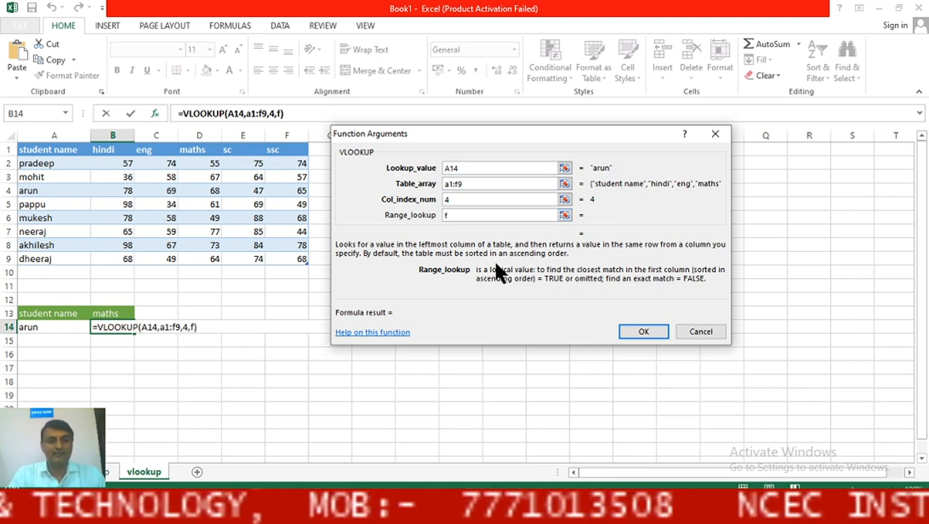
text(alse)
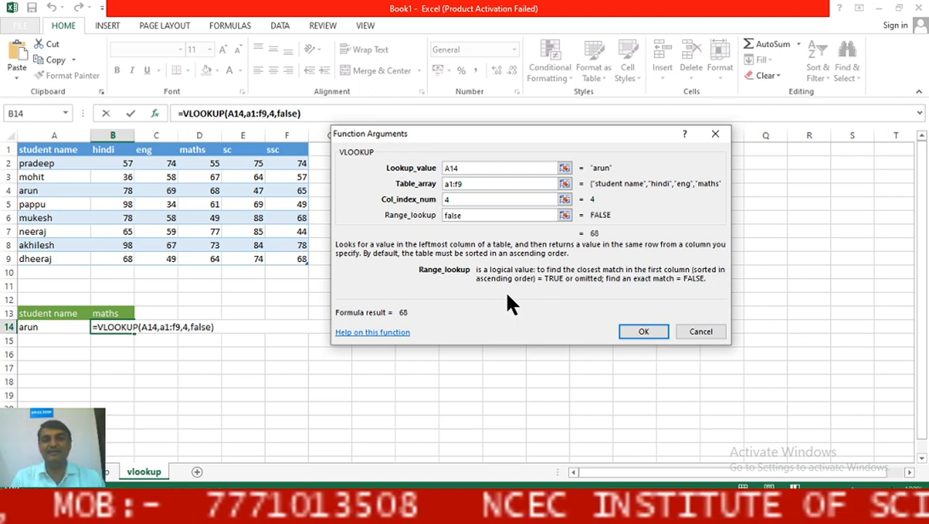
click(632, 336)
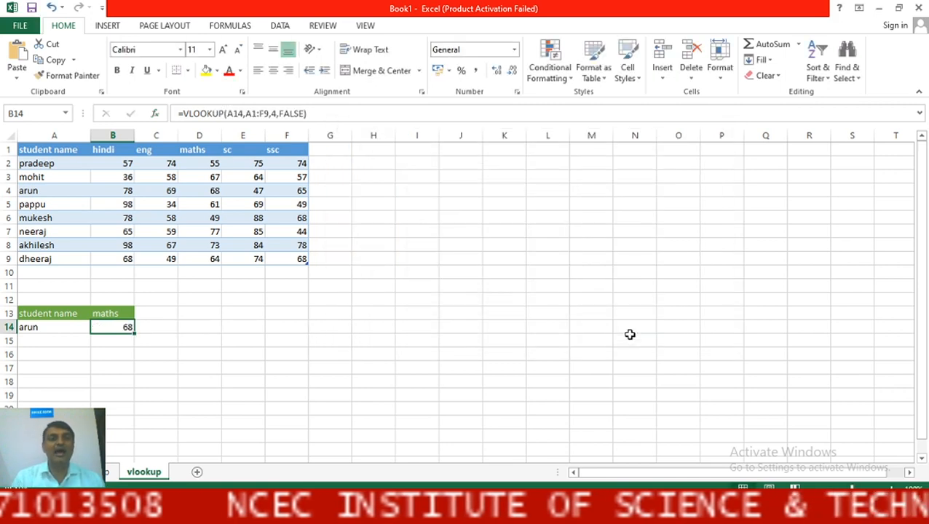